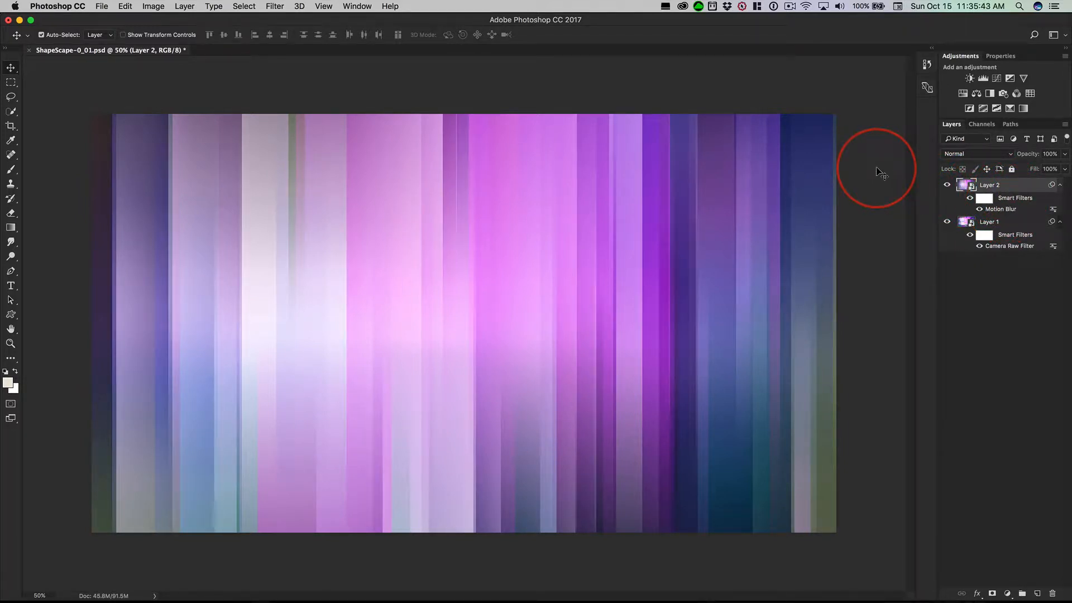
pyautogui.press('super+j')
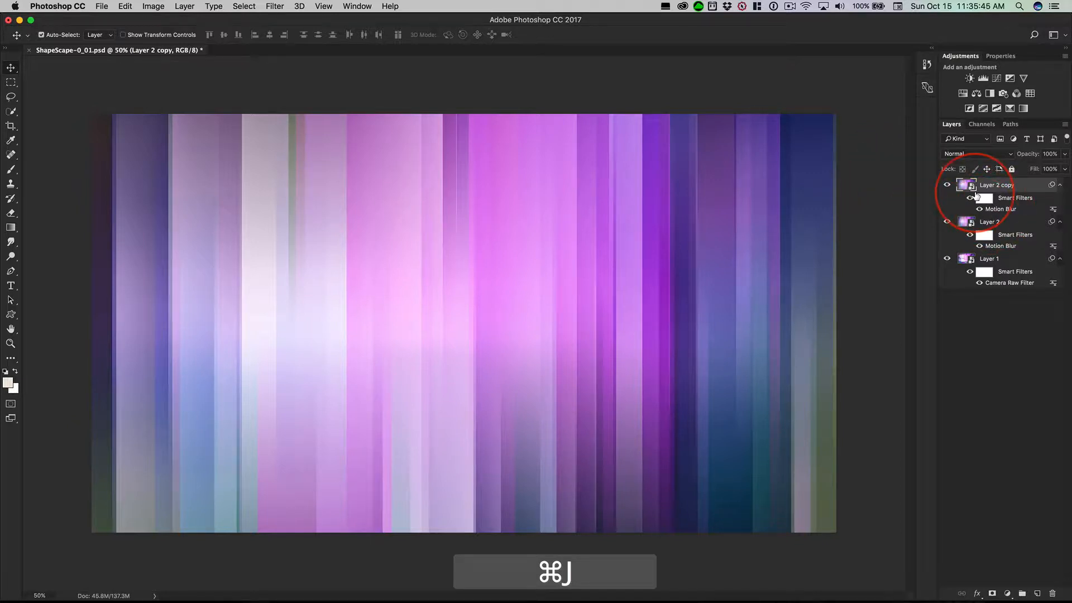
pyautogui.press('super+z')
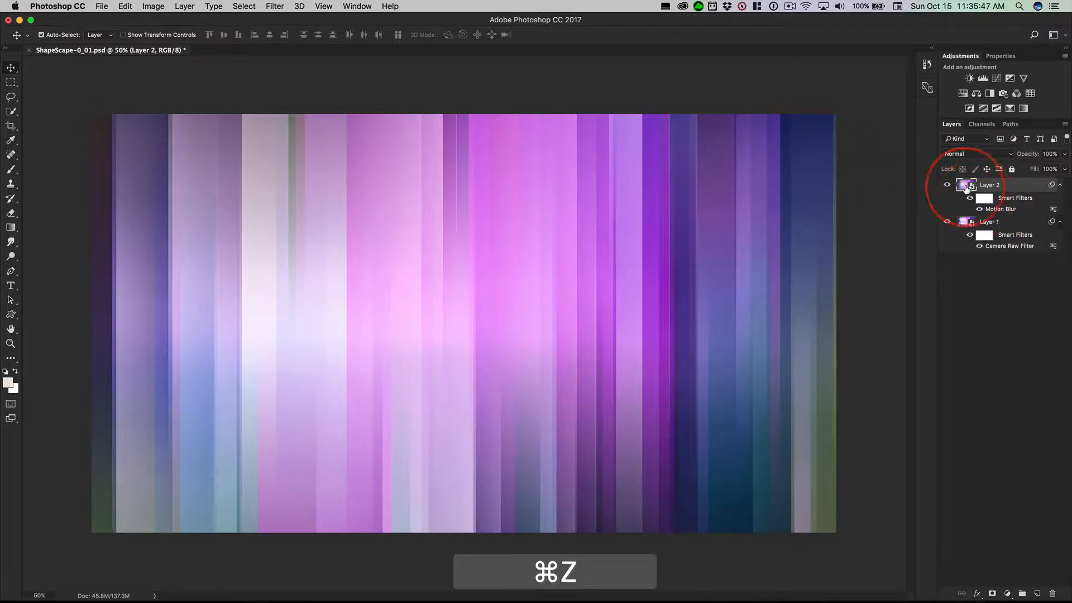
pyautogui.moveTo(969, 190); pyautogui.dragTo(1038, 593)
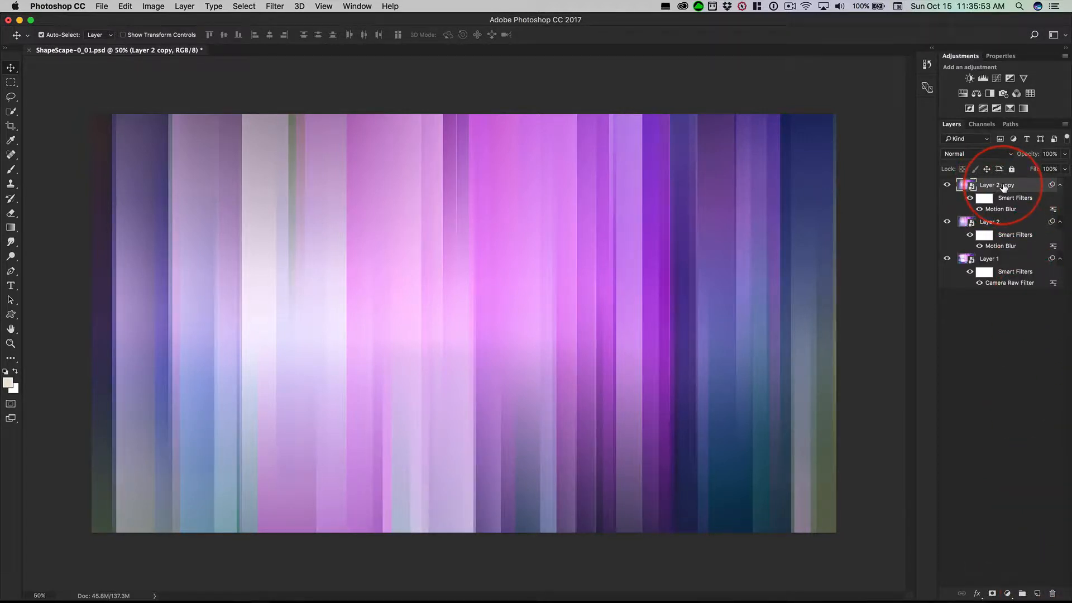
pyautogui.press('super+z')
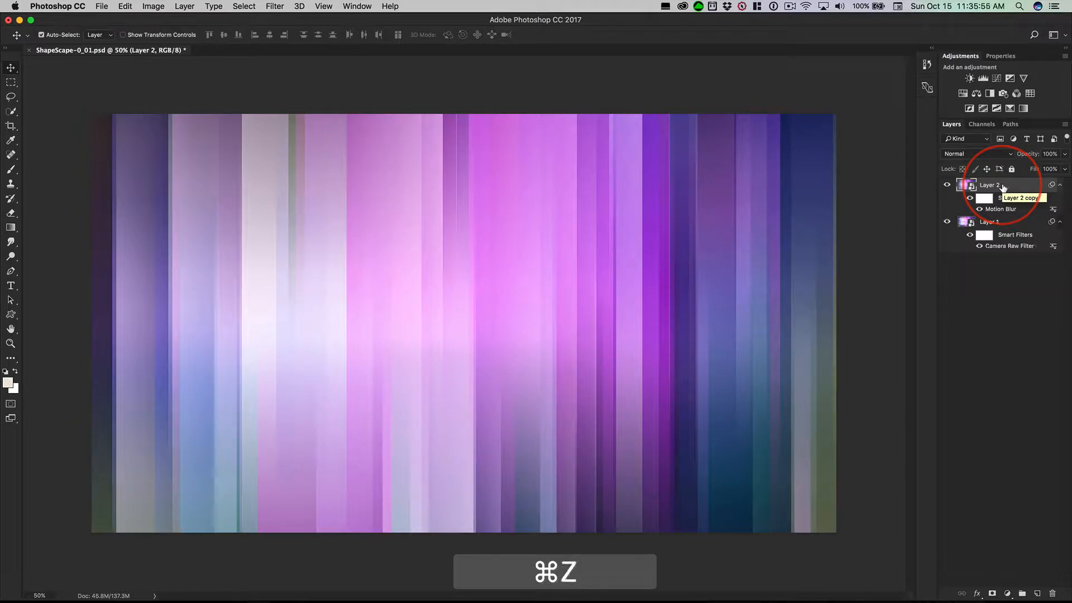
# Duplicate the motion-blurred Layer 2 and hide the original Layer 2 beneath the copy
pyautogui.press('super')
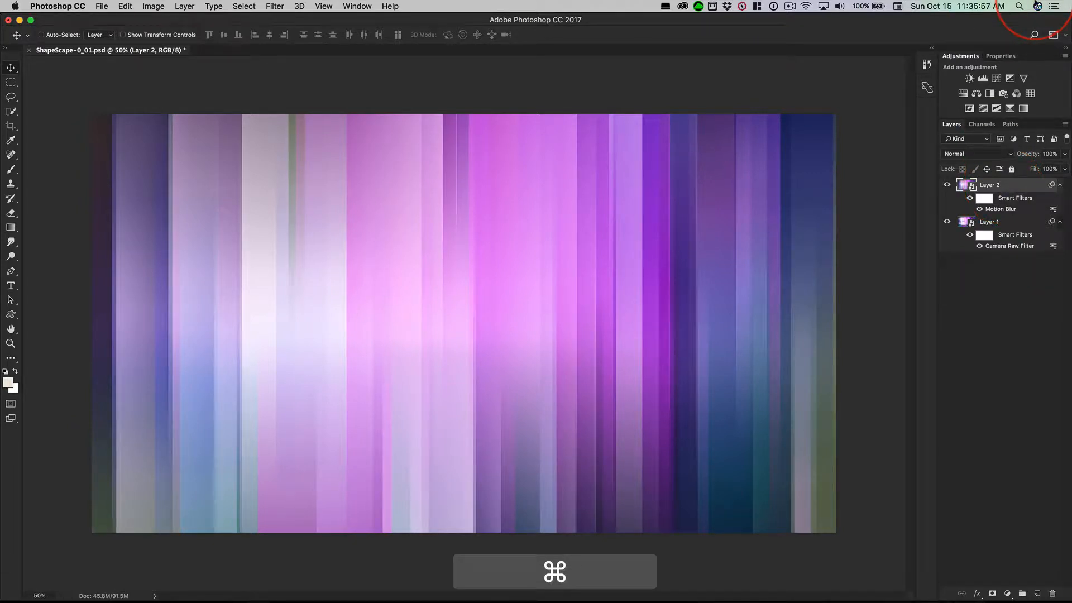
pyautogui.press('super+j')
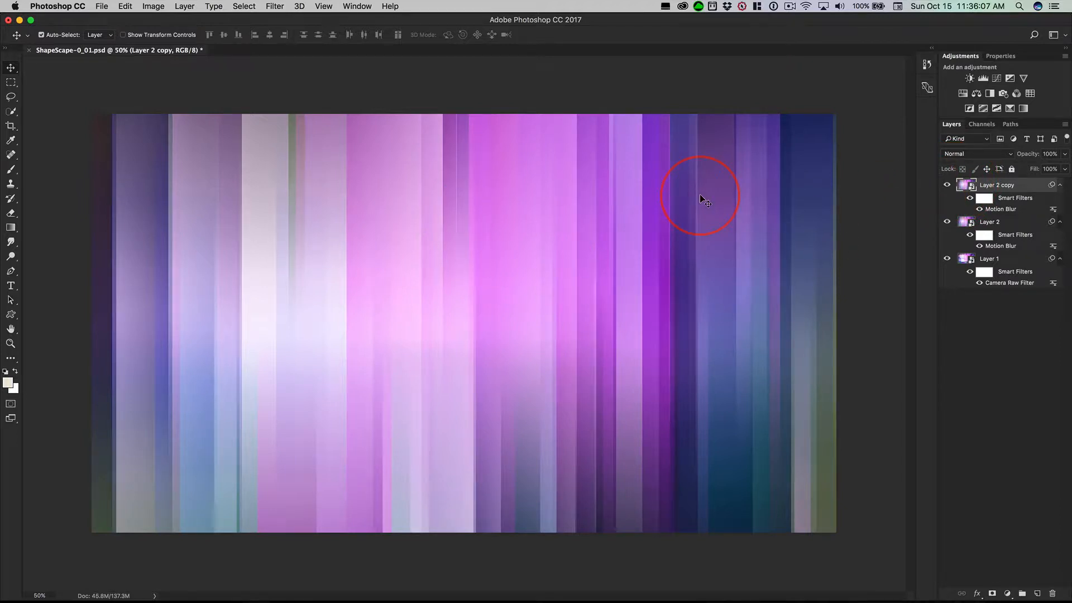
pyautogui.click(946, 222)
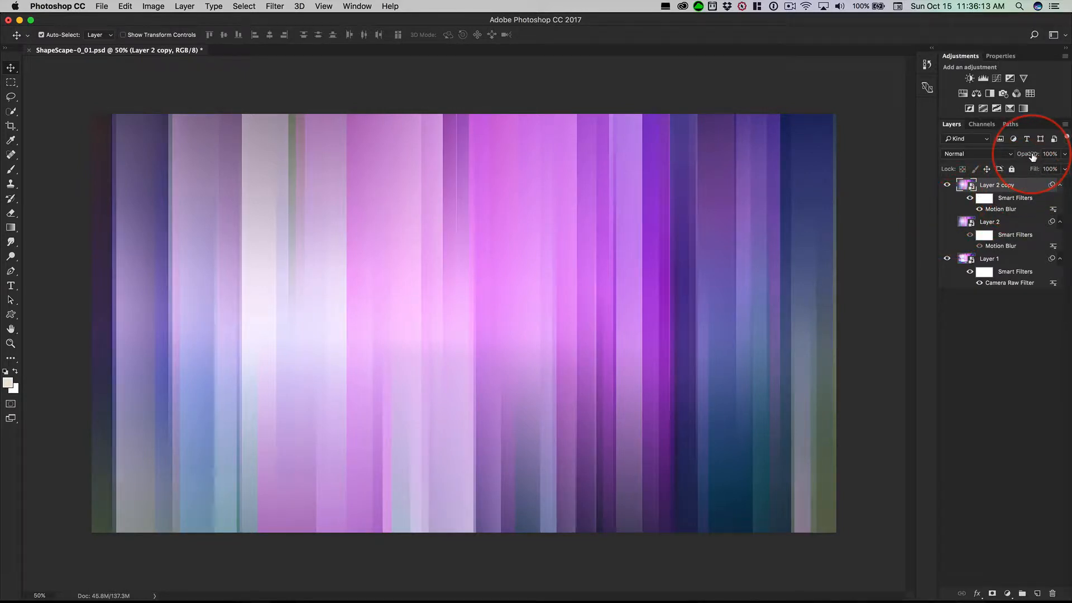
# Try opacities of 30%, 55% and 40% on the duplicated motion-blur layer and settle on 70%
pyautogui.moveTo(1032, 156); pyautogui.dragTo(1026, 157)
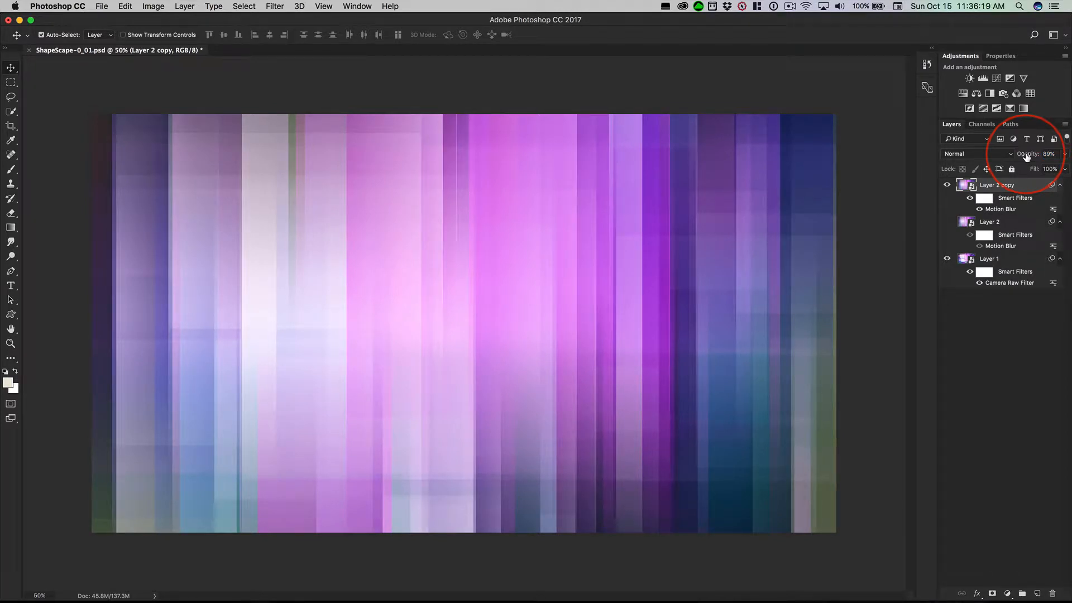
pyautogui.press('7')
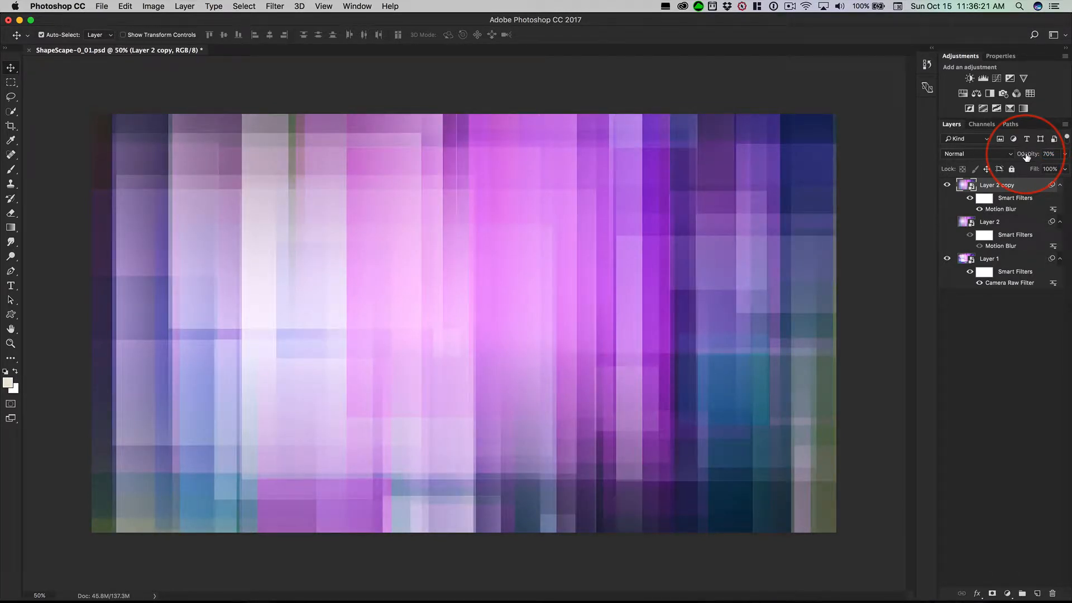
pyautogui.press('3')
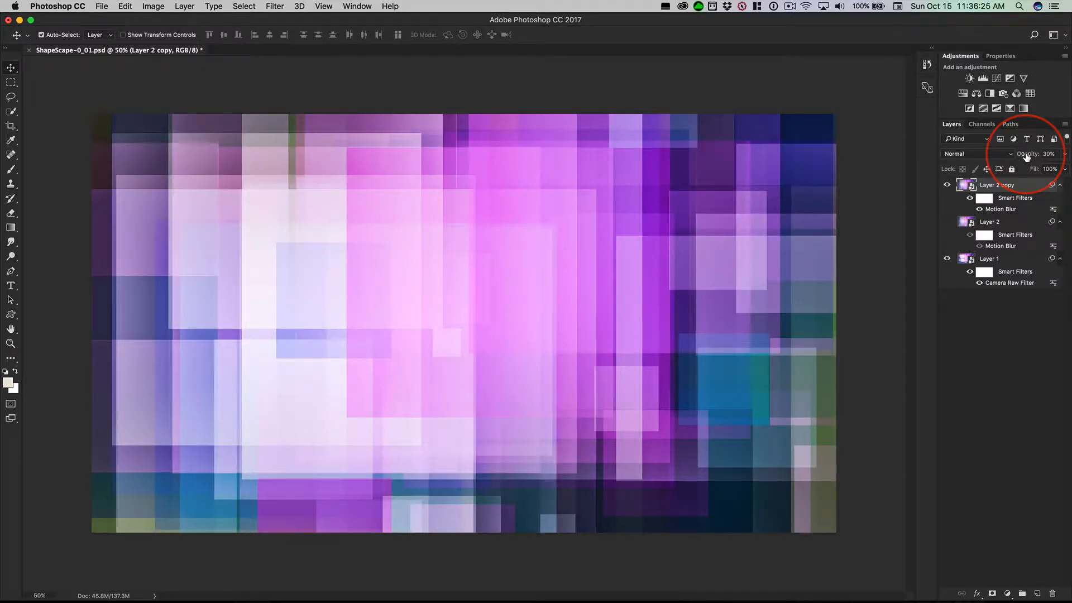
pyautogui.press('5')
pyautogui.press('5')
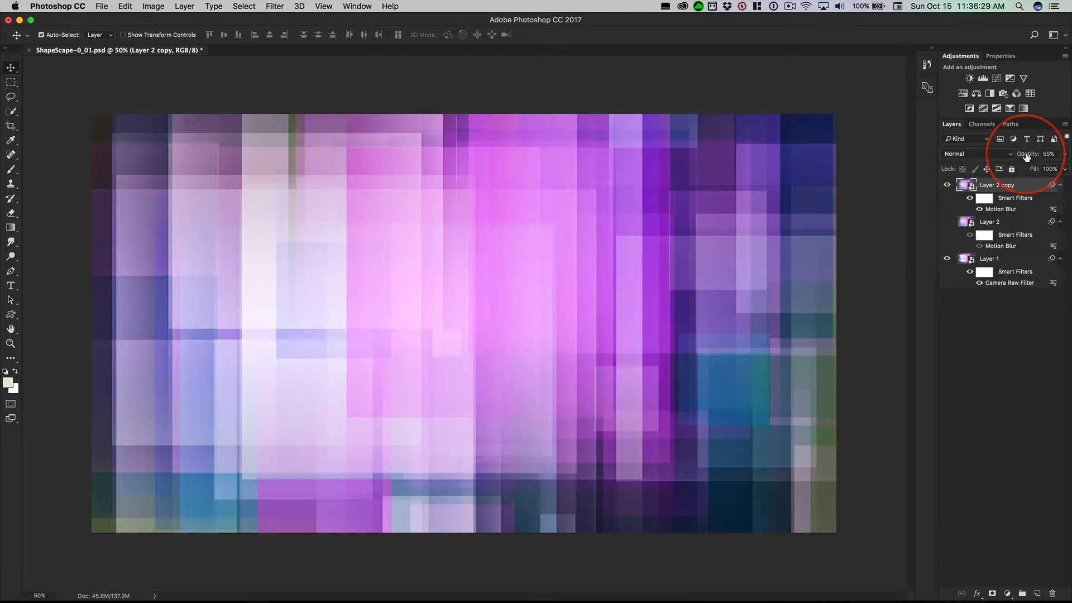
pyautogui.press('4')
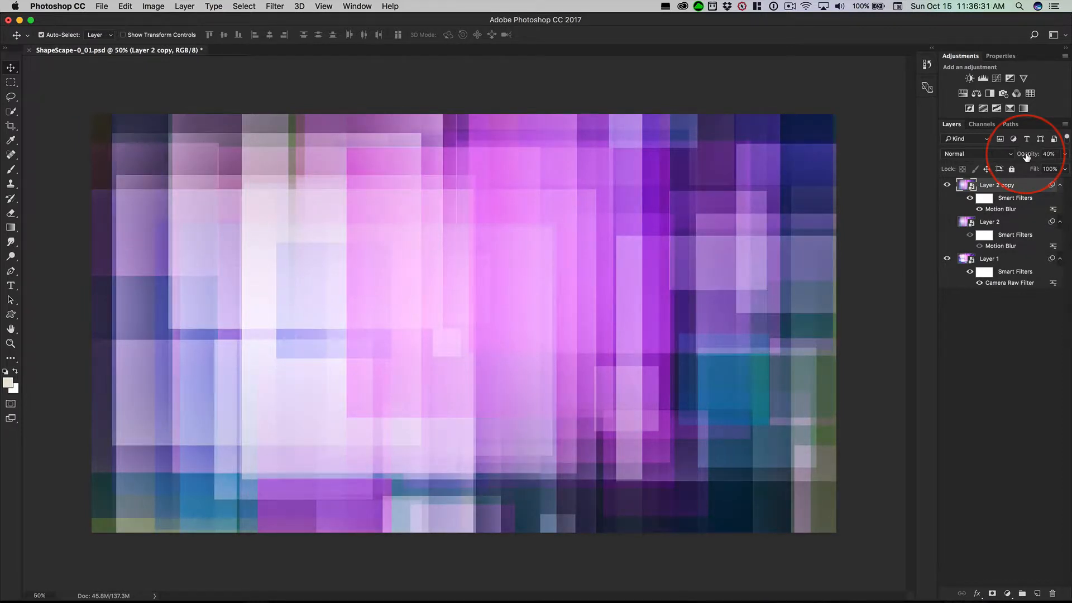
pyautogui.press('7')
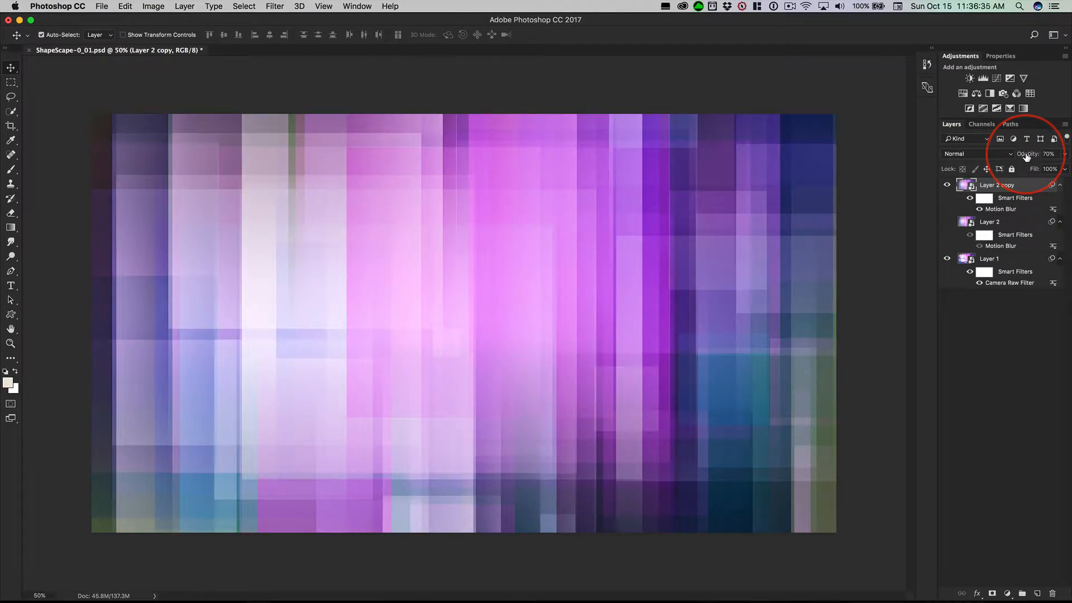
# Compare the artwork with and without the semi-transparent motion-blur copy by toggling that layer's visibility
pyautogui.click(947, 186)
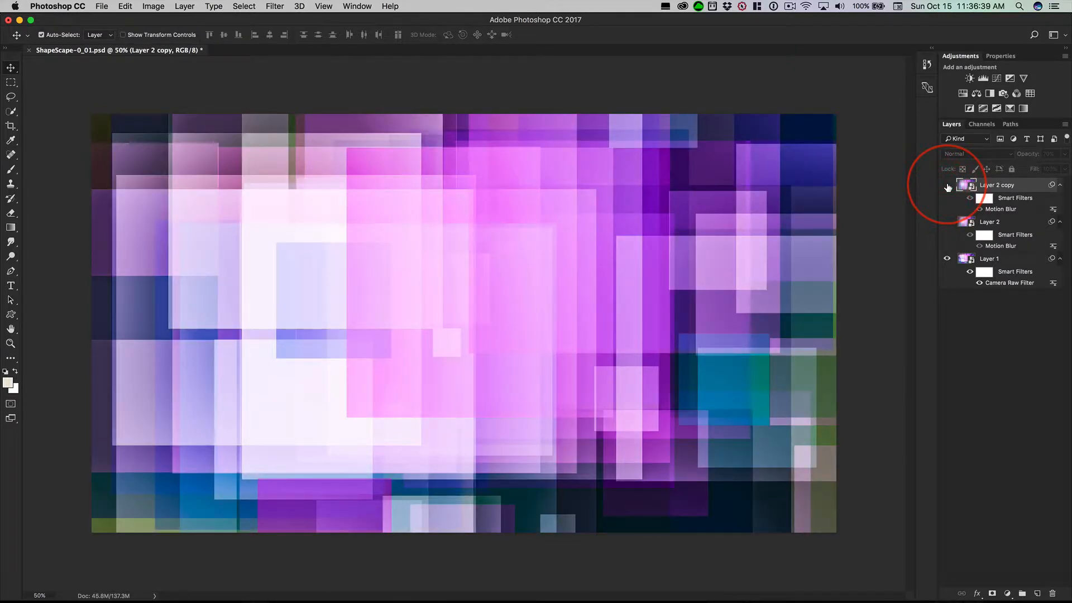
pyautogui.click(947, 186)
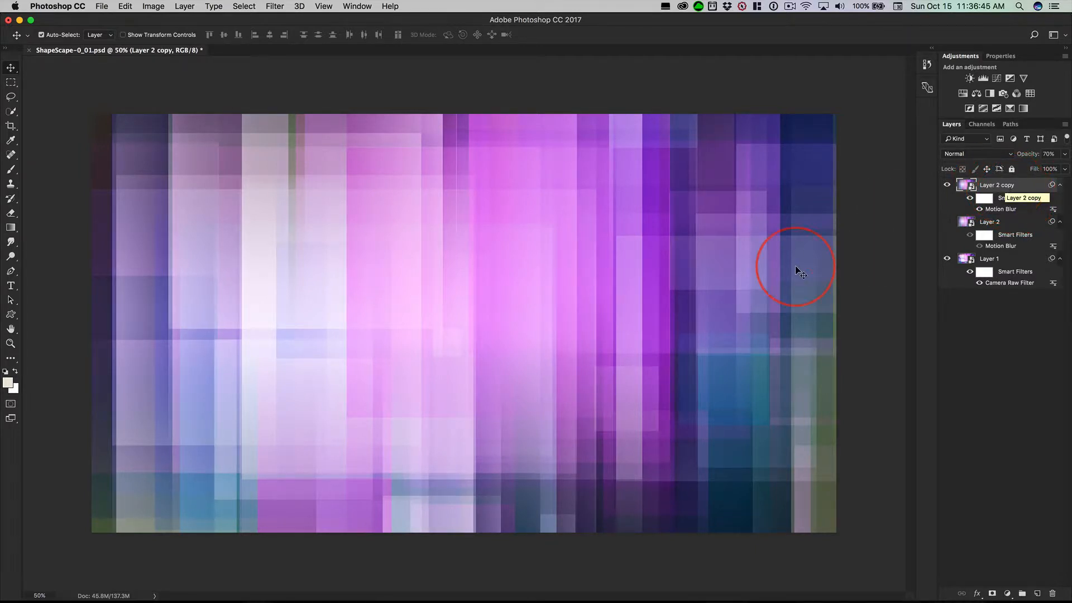
pyautogui.click(947, 185)
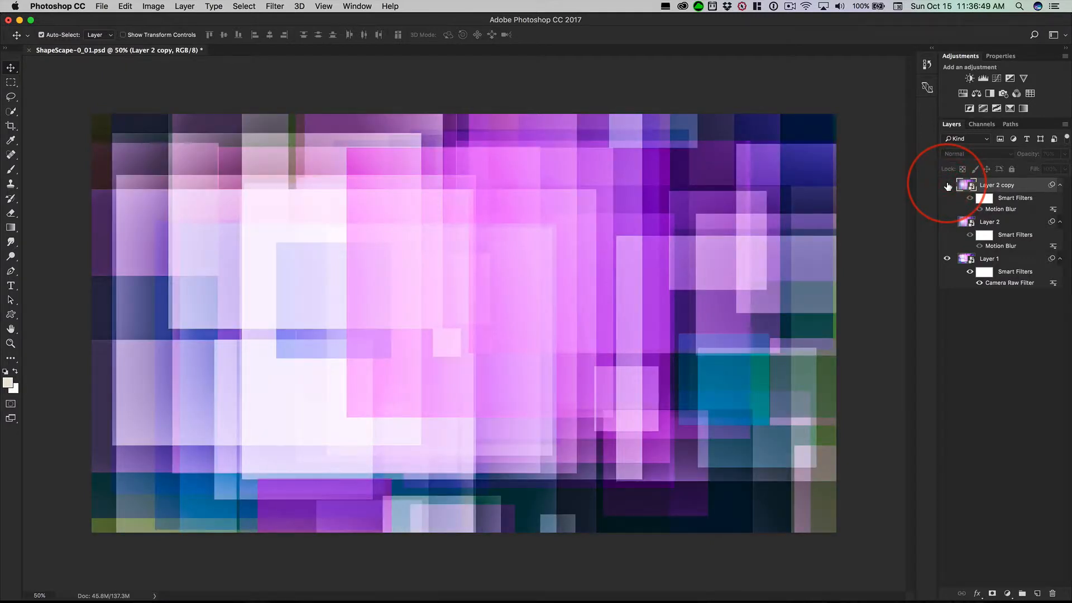
pyautogui.click(947, 185)
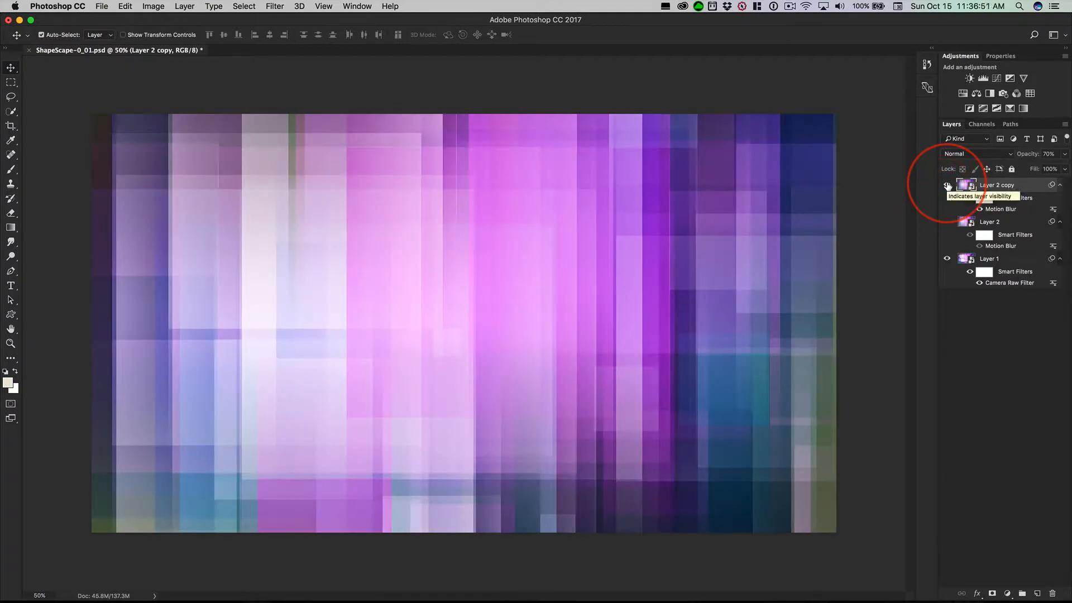
# Set the motion-blur copy's blend mode to Color and compare it with Normal by undoing and redoing the change
pyautogui.click(962, 155)
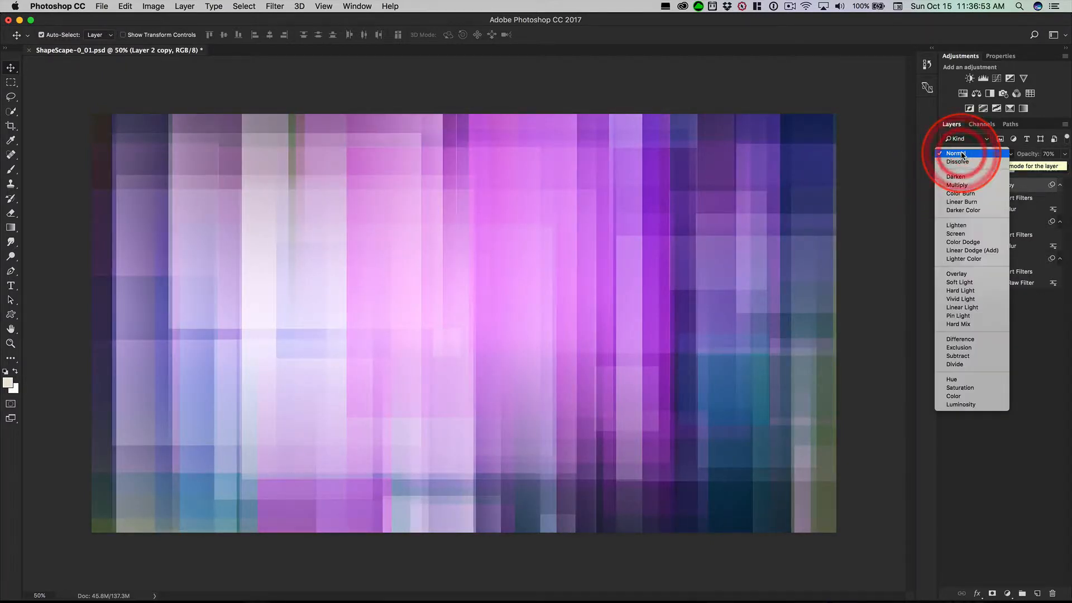
pyautogui.click(960, 397)
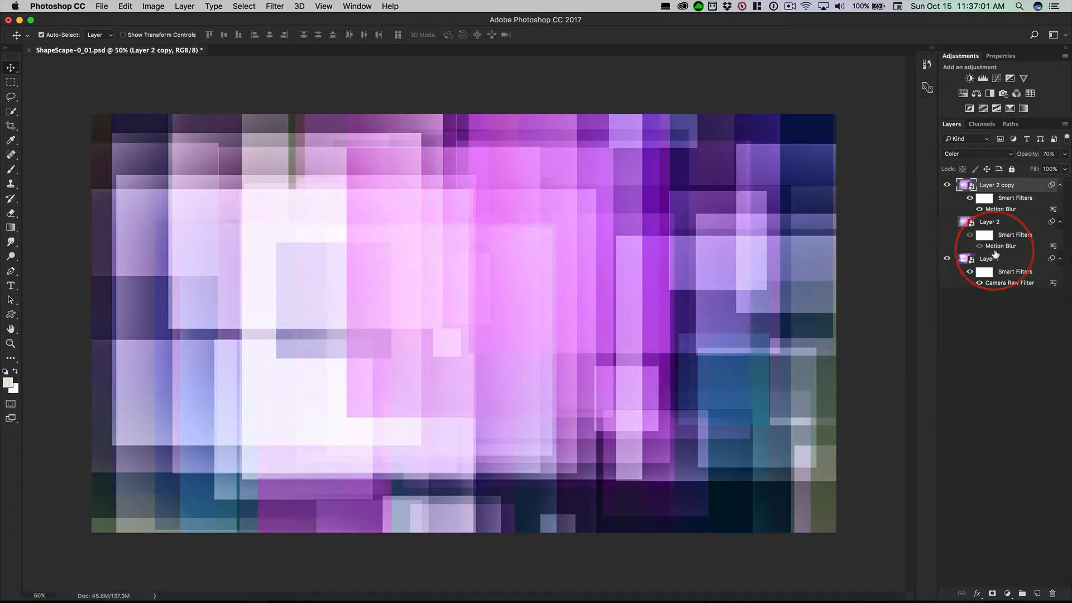
pyautogui.press('super+z')
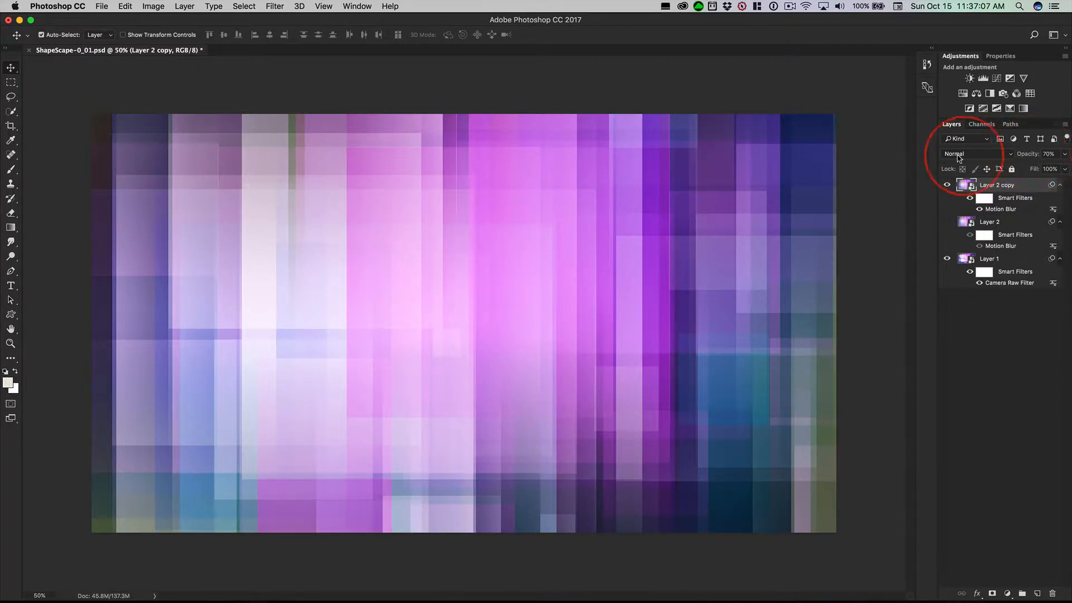
pyautogui.press('super+z')
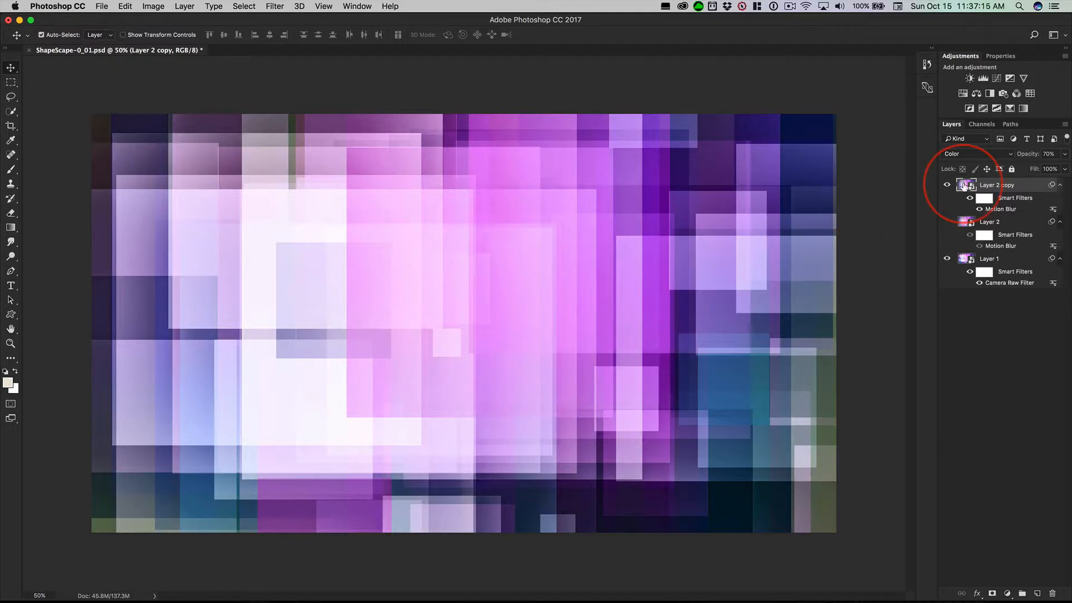
# Change the motion-blur copy's blend mode to Luminosity, compare the image with and without it, and leave the layer hidden
pyautogui.press('shift')
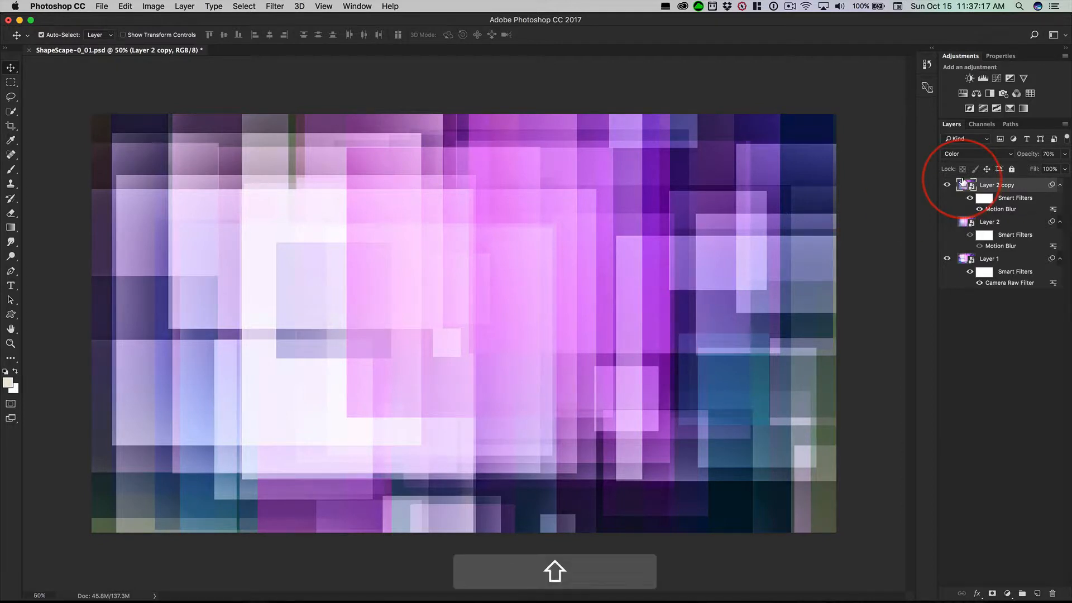
pyautogui.hotkey('shift', '=')
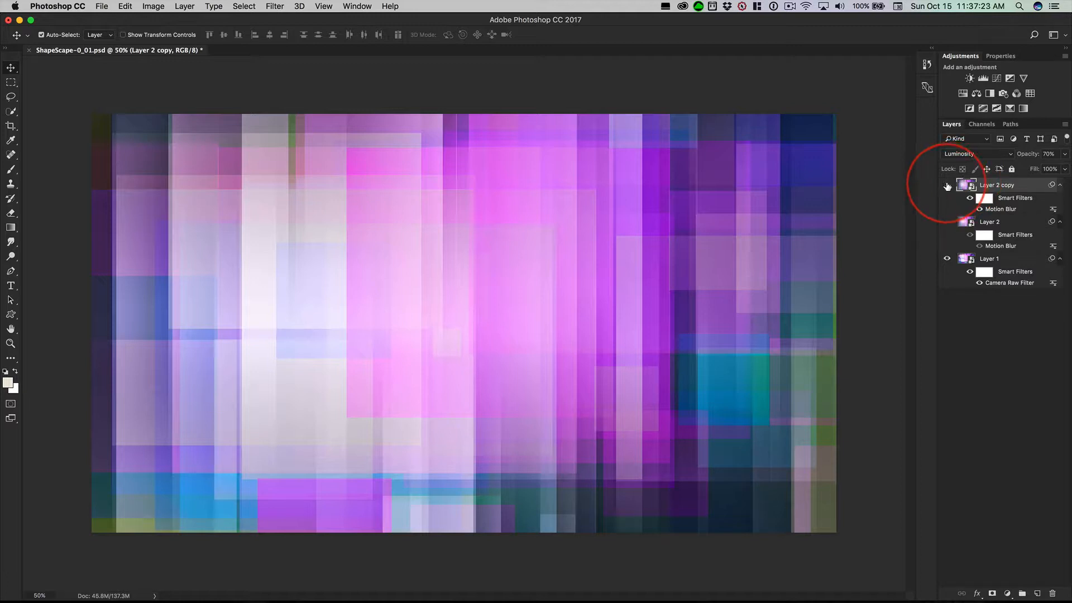
pyautogui.click(947, 185)
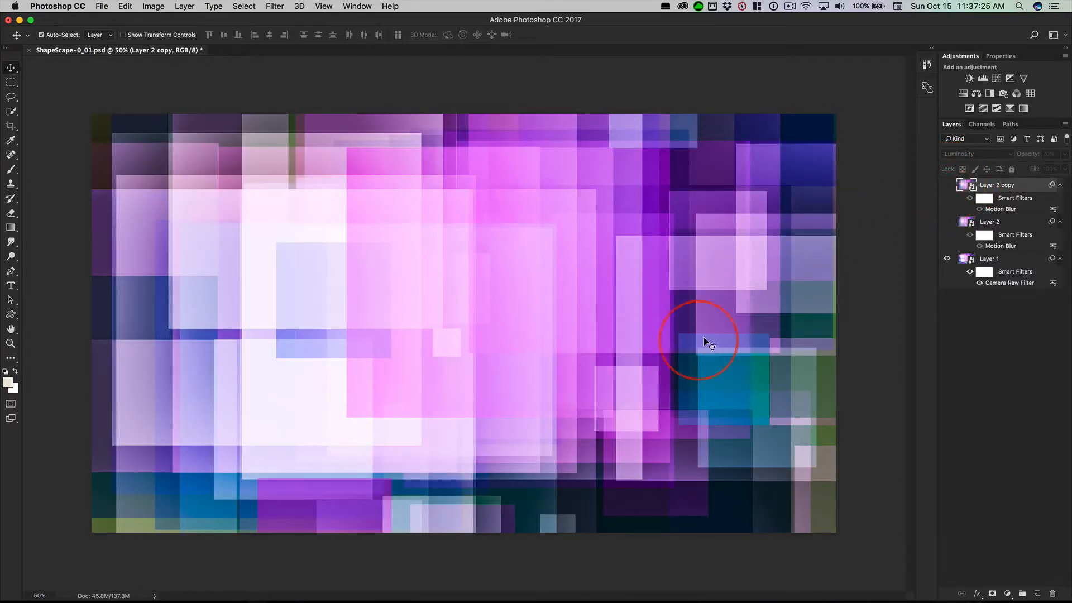
pyautogui.click(947, 185)
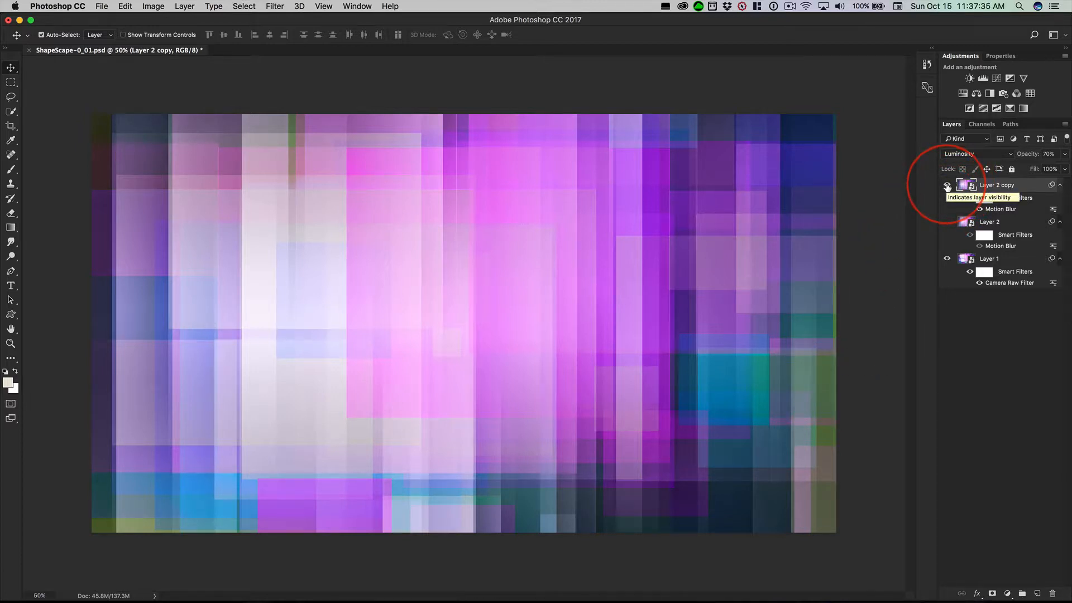
pyautogui.click(946, 186)
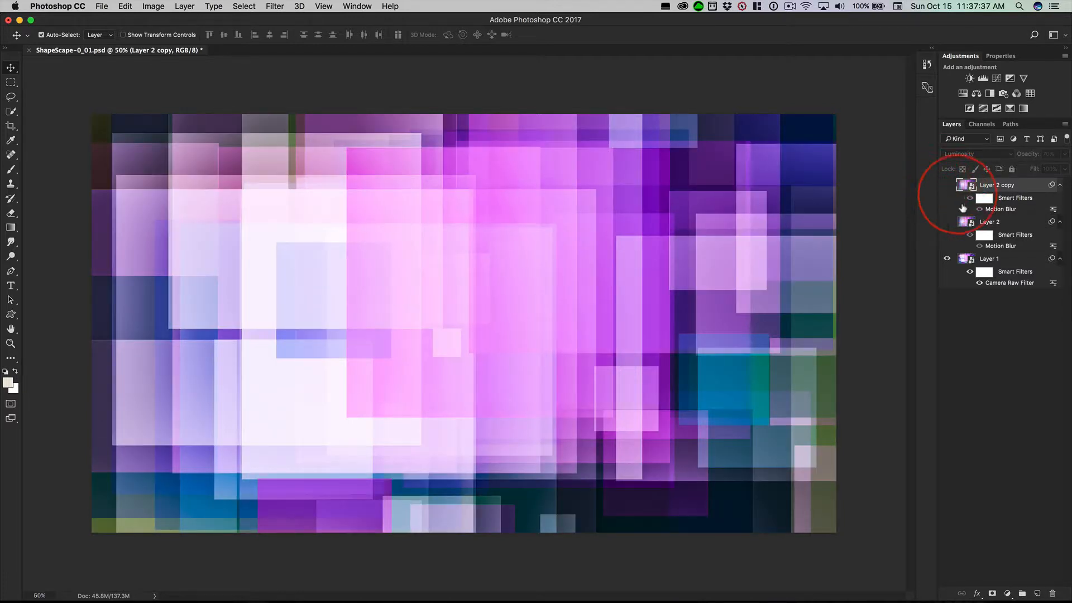
# Make the original motion-blurred Layer 2 visible again and duplicate it
pyautogui.click(966, 223)
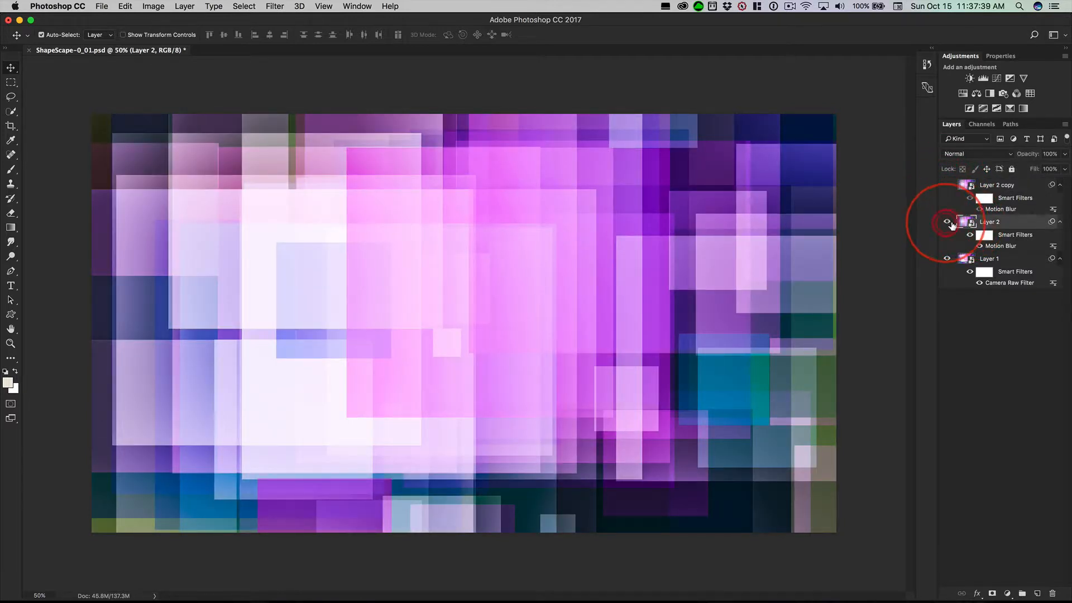
pyautogui.click(946, 222)
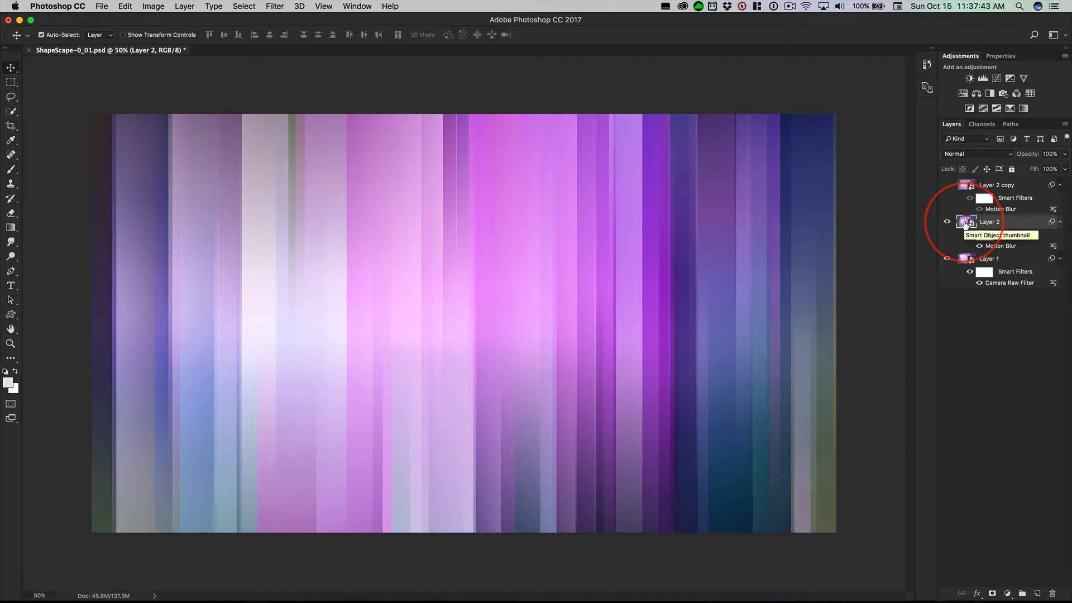
pyautogui.press('super')
pyautogui.press('super+j')
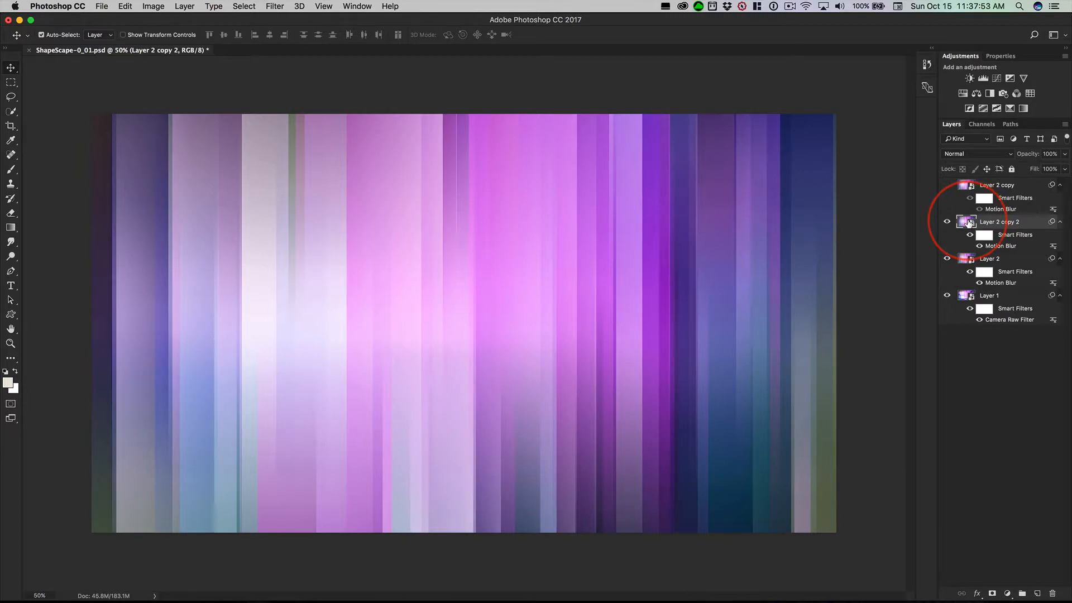
# Rotate the duplicated motion-blur layer, Layer 2 copy 2, by 180 degrees about its center with Free Transform and apply the transformation
pyautogui.press('super')
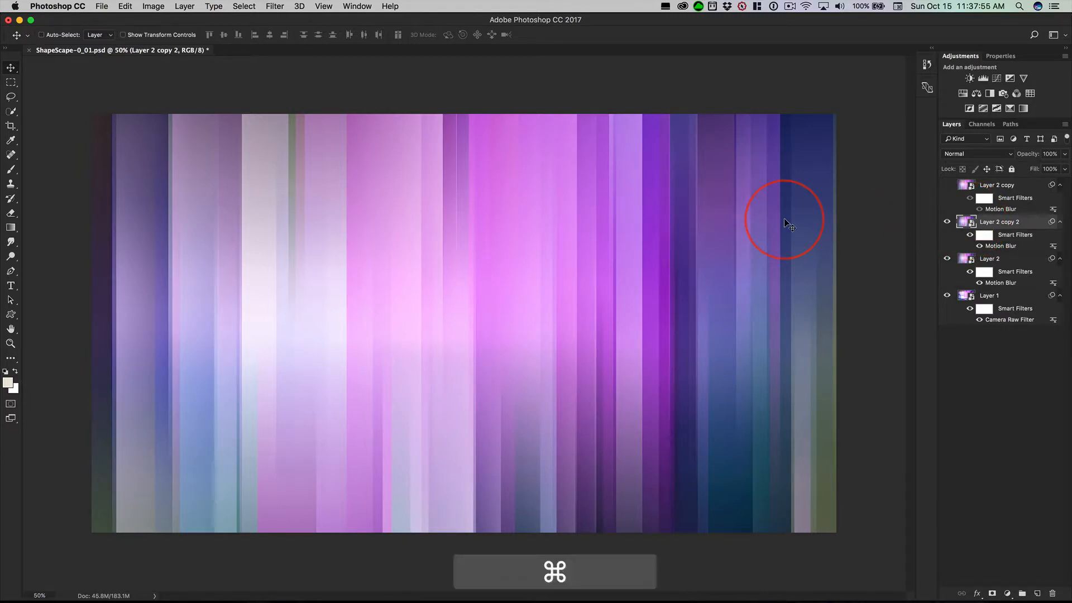
pyautogui.press('super+minus')
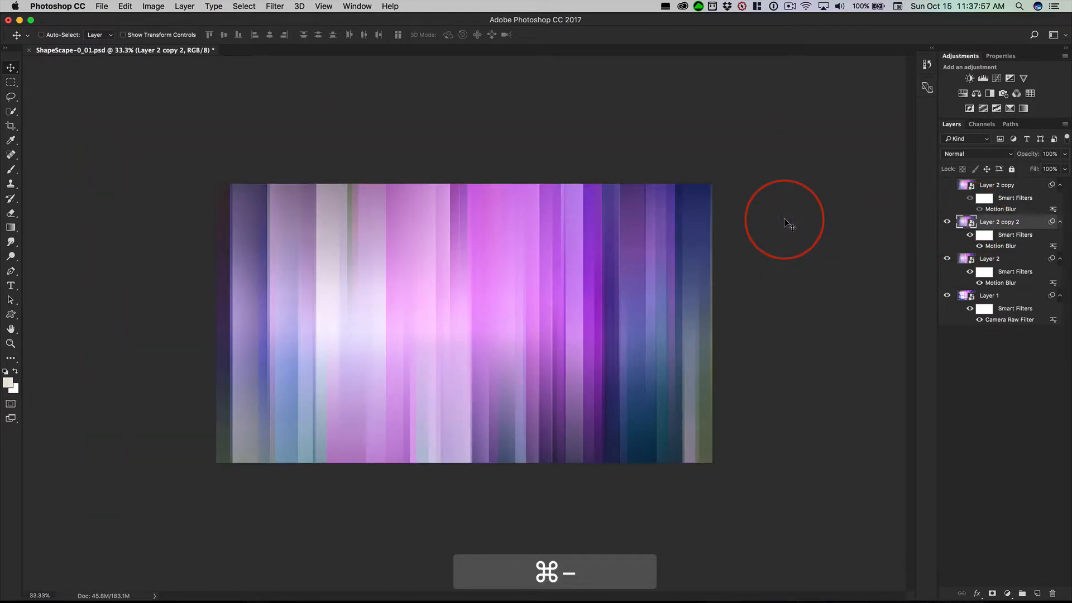
pyautogui.press('super+minus')
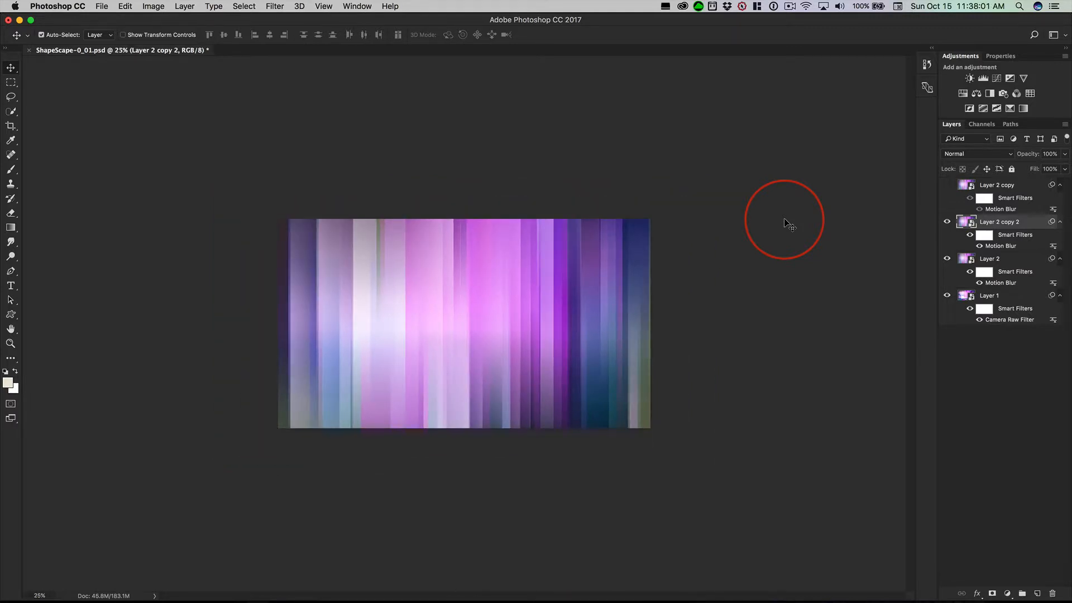
pyautogui.click(125, 6)
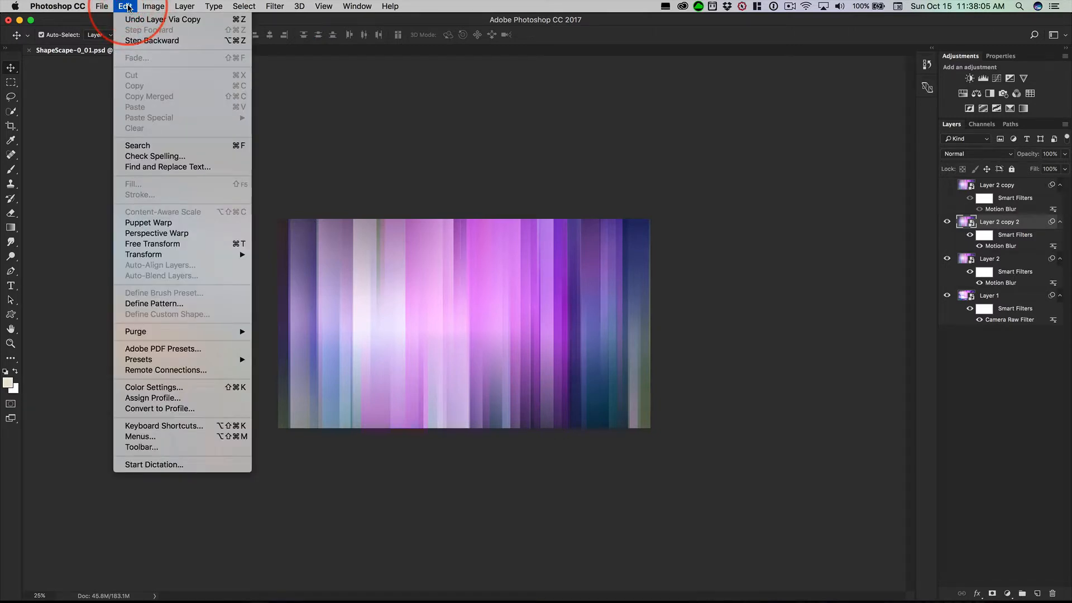
pyautogui.moveTo(161, 257)
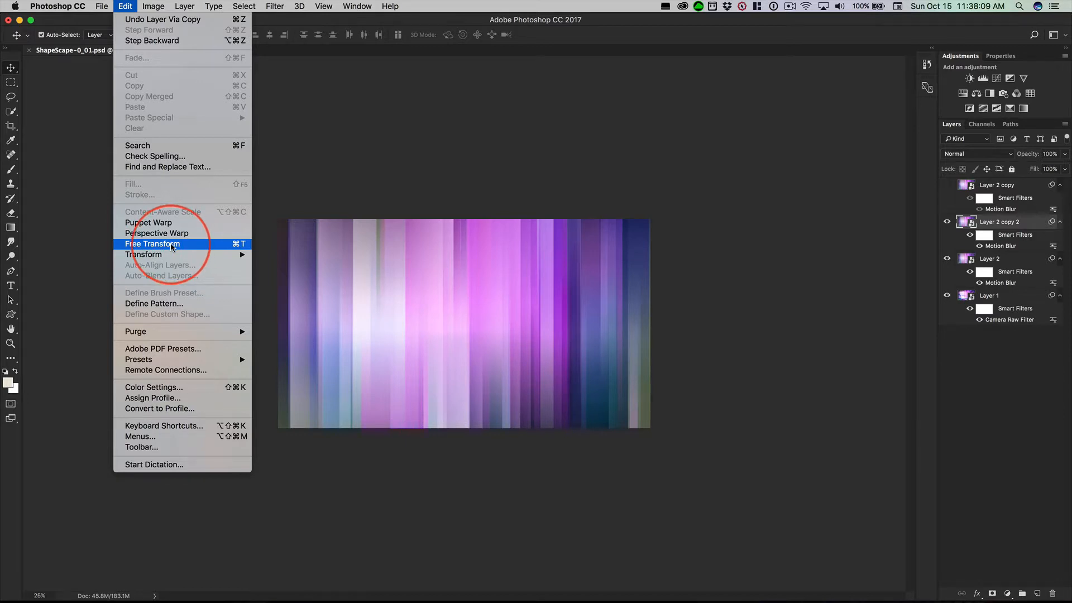
pyautogui.click(128, 7)
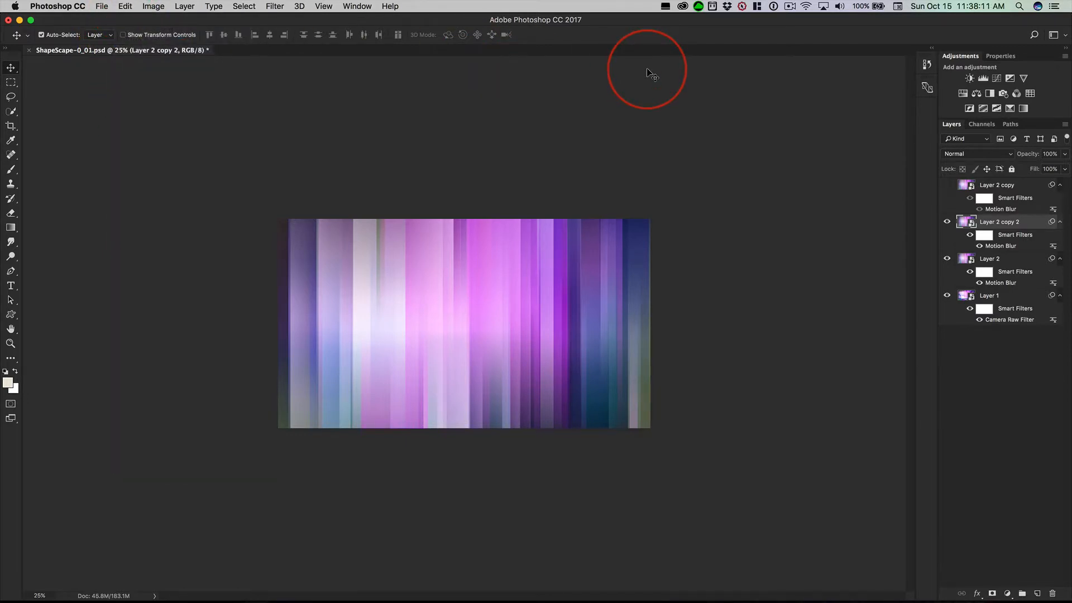
pyautogui.press('super+t')
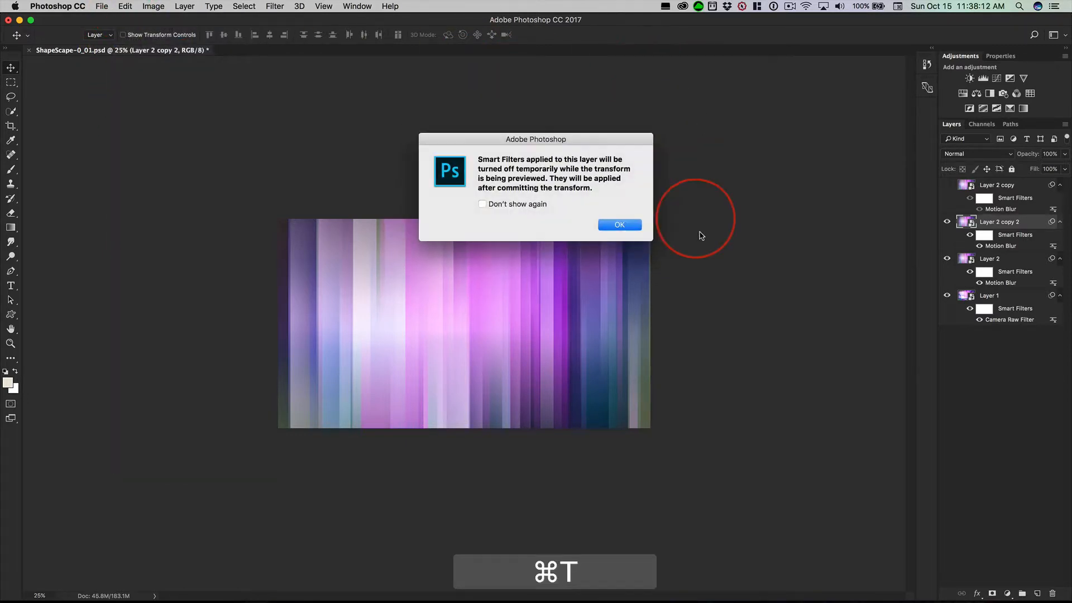
pyautogui.click(618, 230)
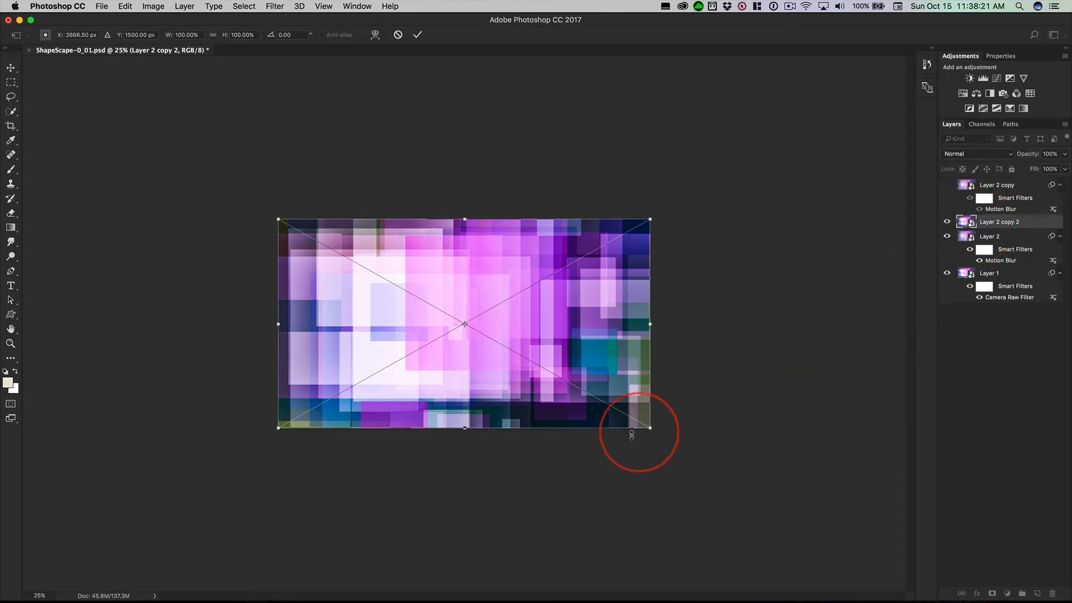
pyautogui.moveTo(661, 436); pyautogui.dragTo(307, 221)
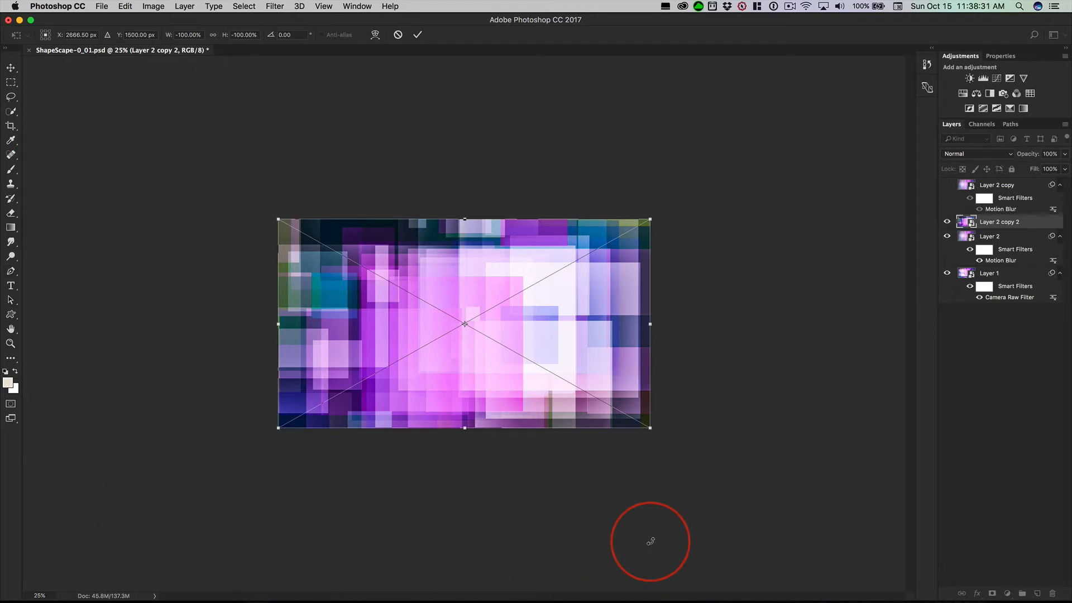
pyautogui.press('Return')
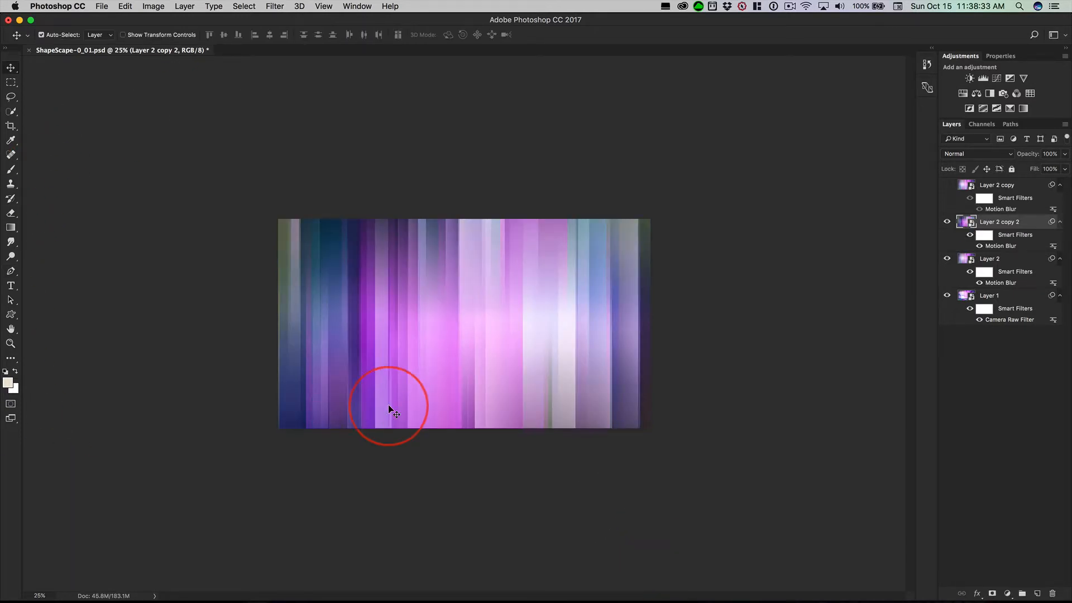
# Compare the artwork with and without the rotated Layer 2 copy 2 by toggling its visibility
pyautogui.click(946, 223)
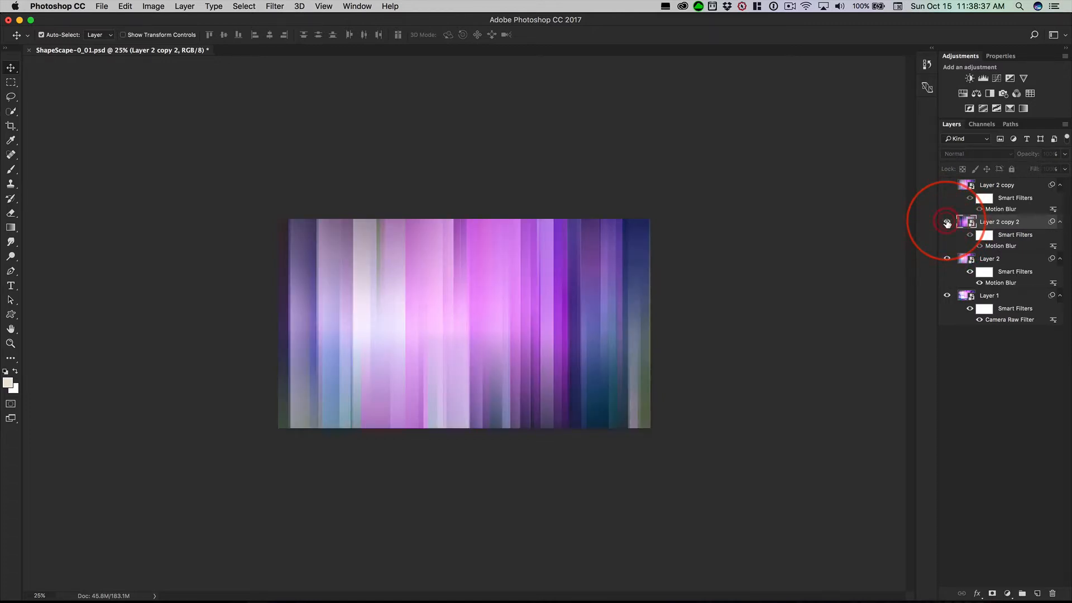
pyautogui.click(946, 223)
pyautogui.click(947, 223)
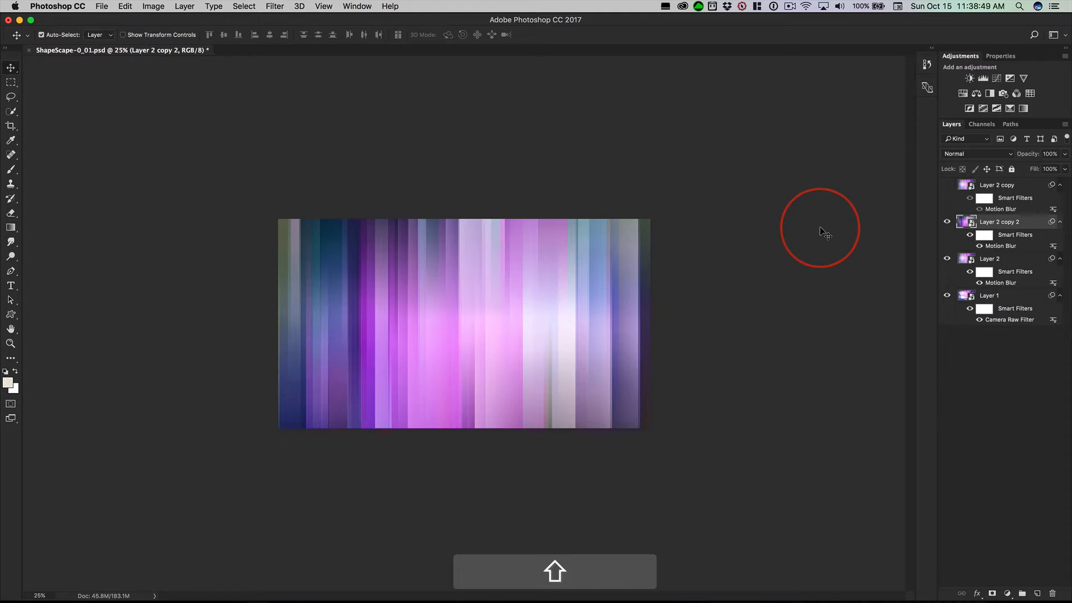
# Set the rotated Layer 2 copy 2's blend mode to Multiply and compare the image with and without the layer
pyautogui.hotkey('shift', '=')
pyautogui.hotkey('shift', '=')
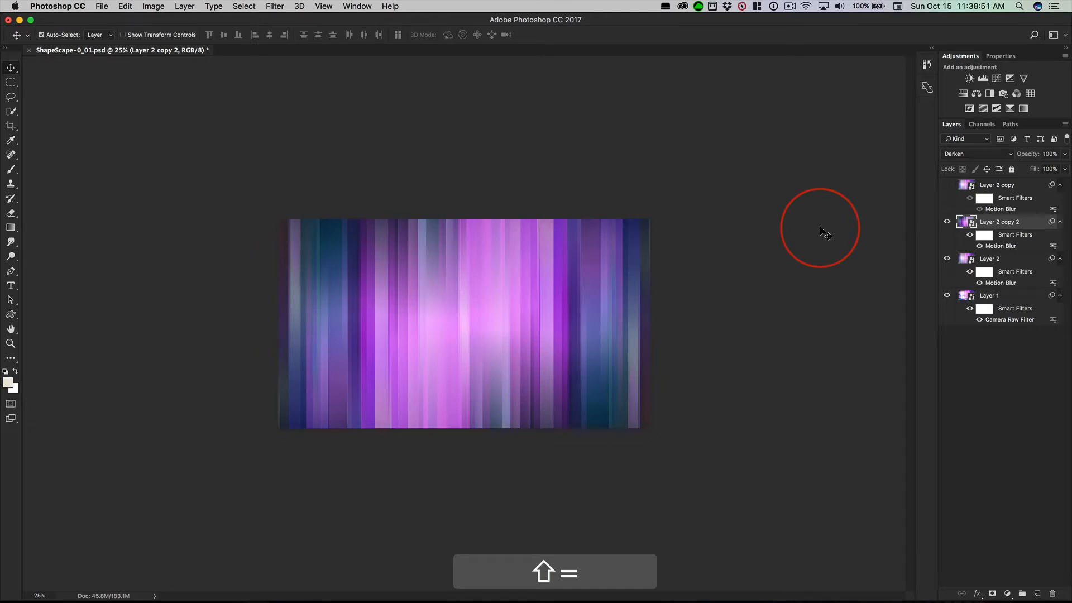
pyautogui.hotkey('shift', '=')
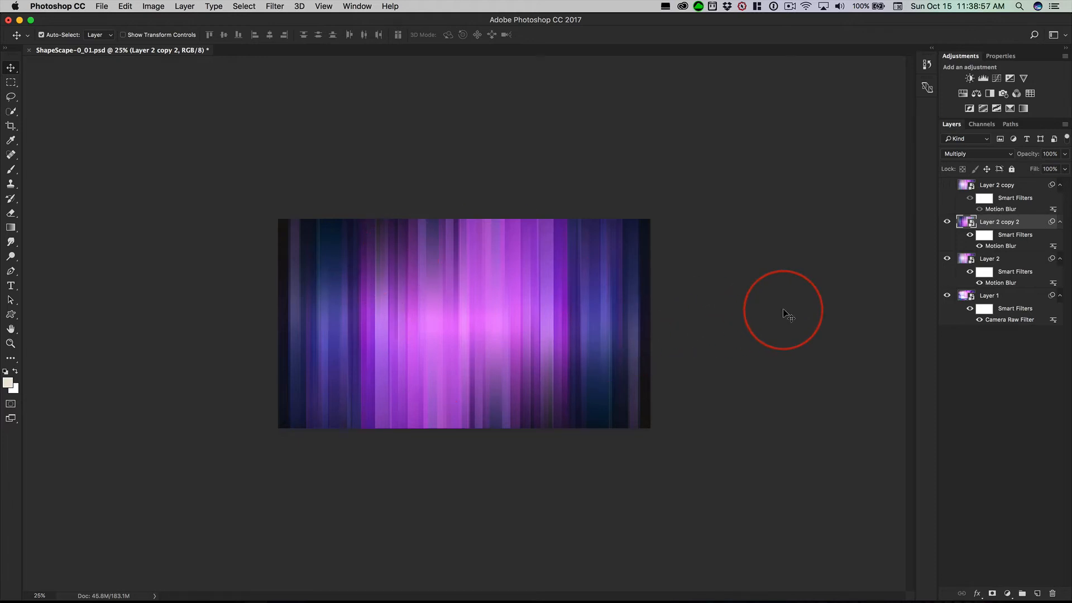
pyautogui.hotkey('shift', '0')
pyautogui.press('super+0')
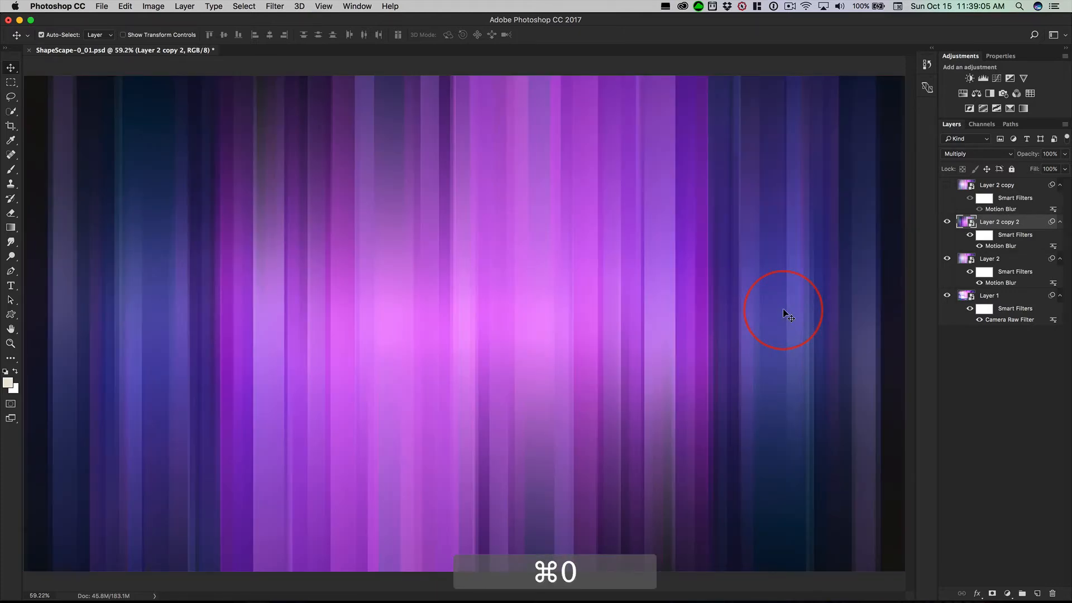
pyautogui.press('super+minus')
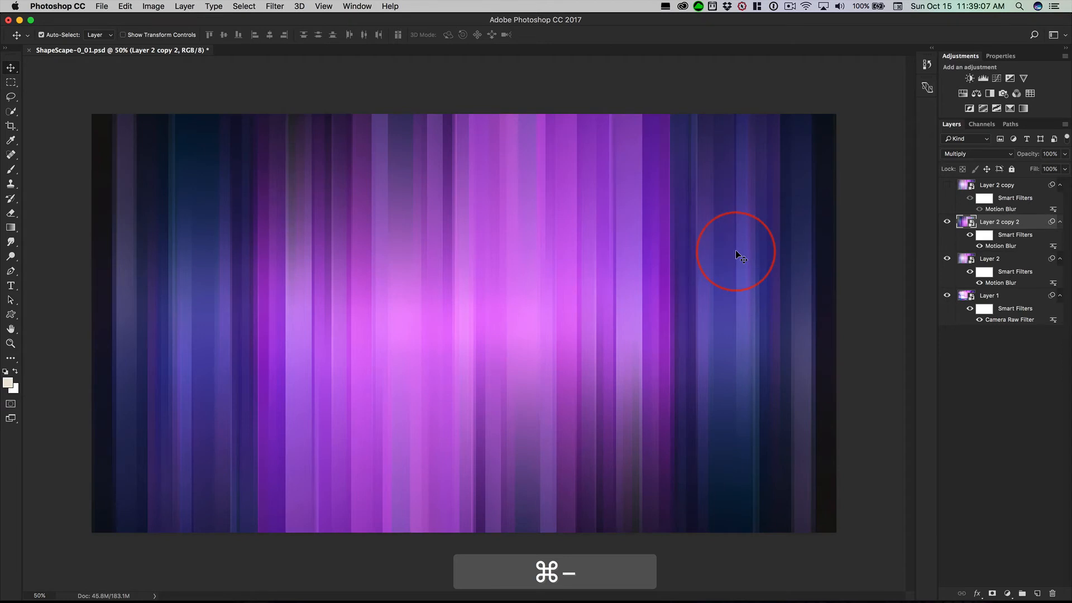
pyautogui.click(947, 222)
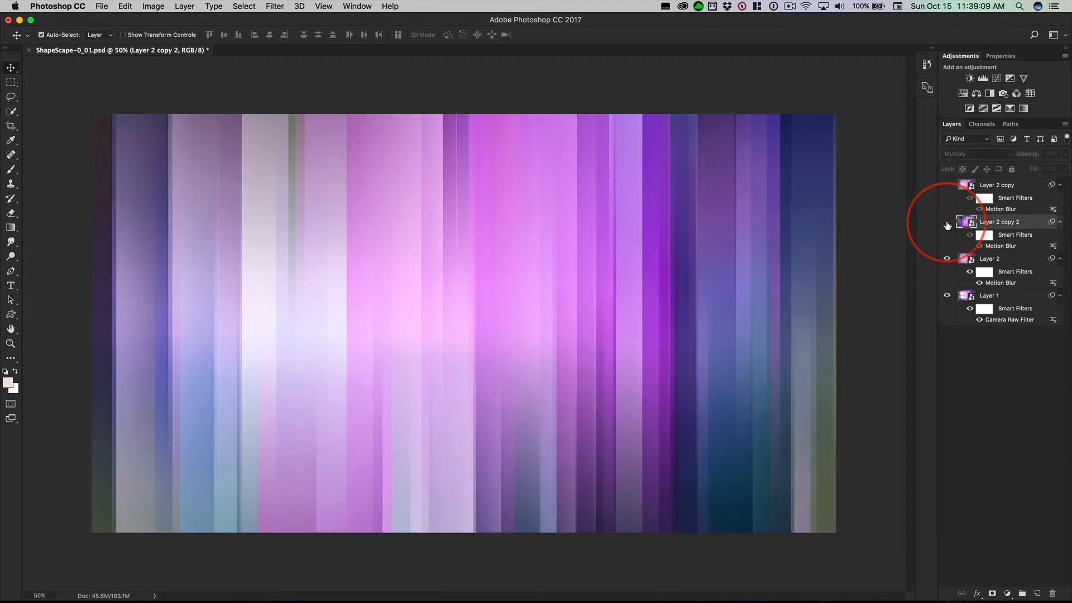
pyautogui.click(947, 222)
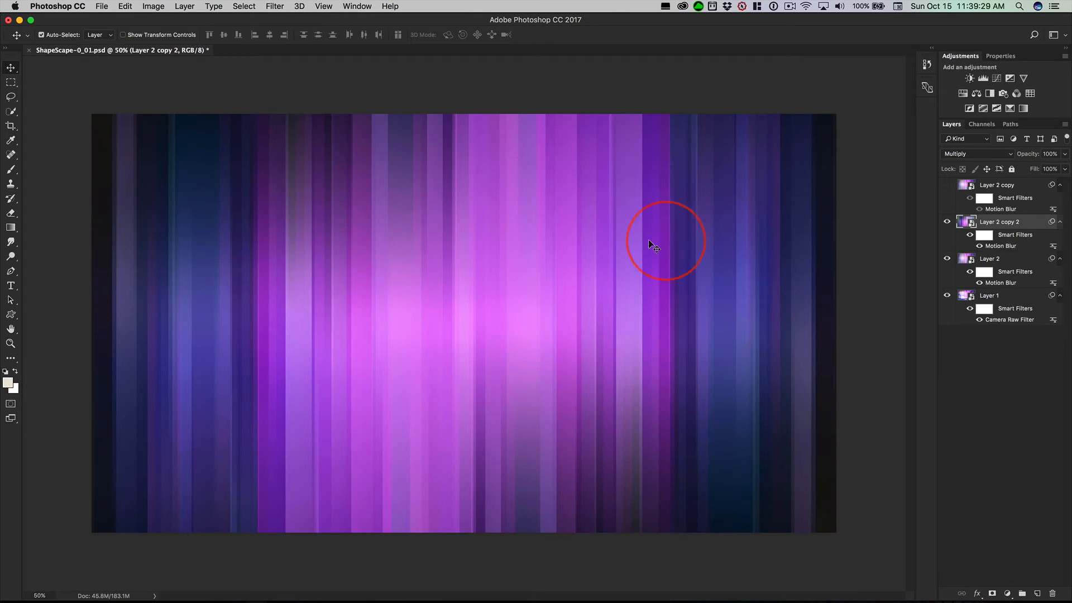
# Check the document's pixel dimensions and resolution in Image Size without changing them, and return to the Move tool
pyautogui.press('alt+super+i')
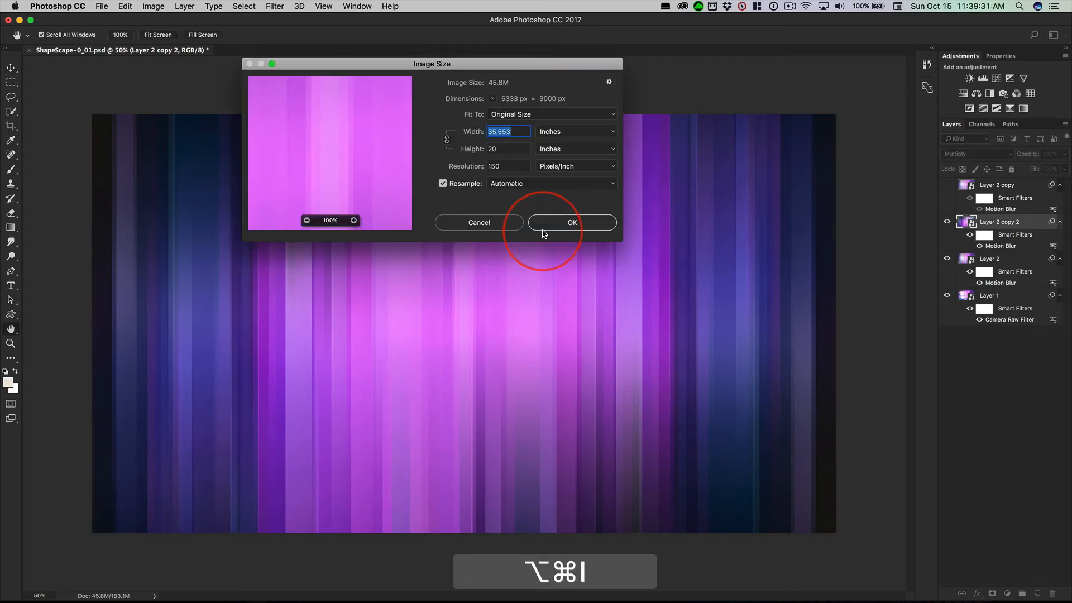
pyautogui.moveTo(491, 68); pyautogui.dragTo(584, 83)
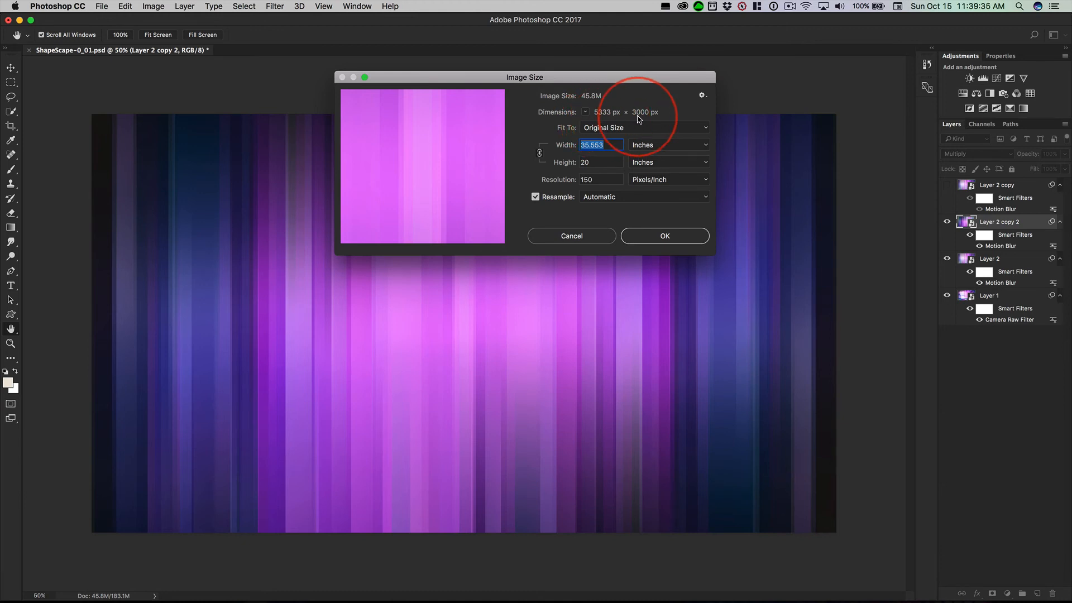
pyautogui.click(568, 237)
pyautogui.press('v')
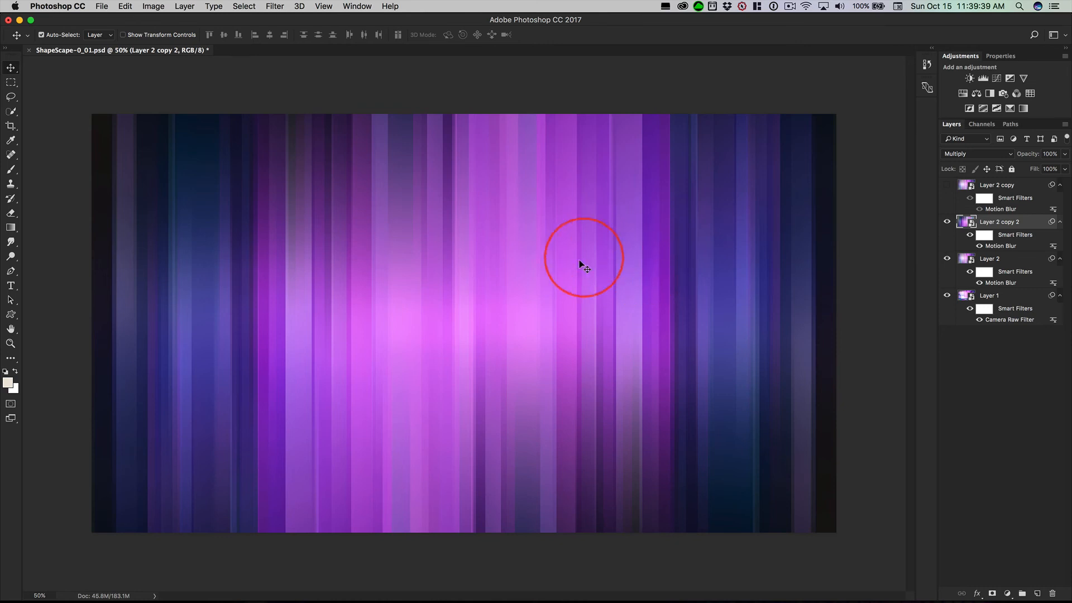